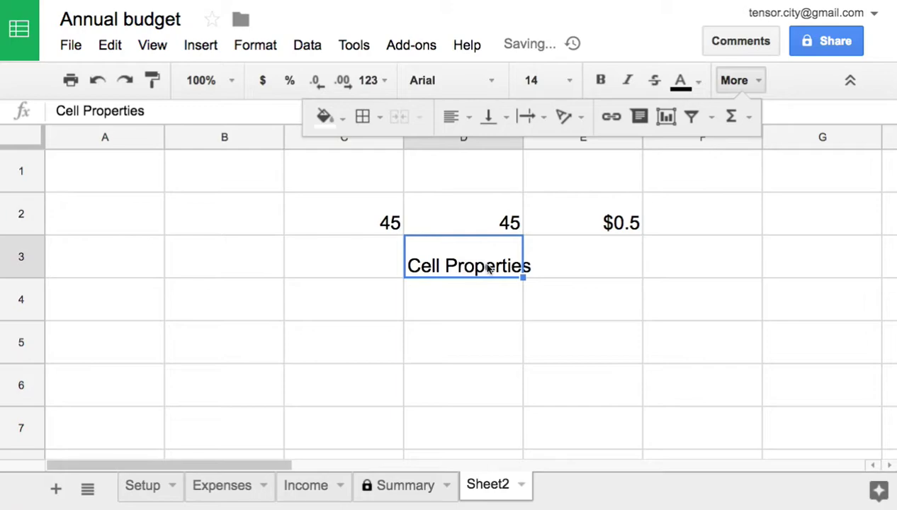
Step: List the cell property types 문자, 숫자, 화폐 단위, 날짜 and 퍼센트 in cells E3 to E7
{"action": "left_click", "coordinate": [547, 270]}
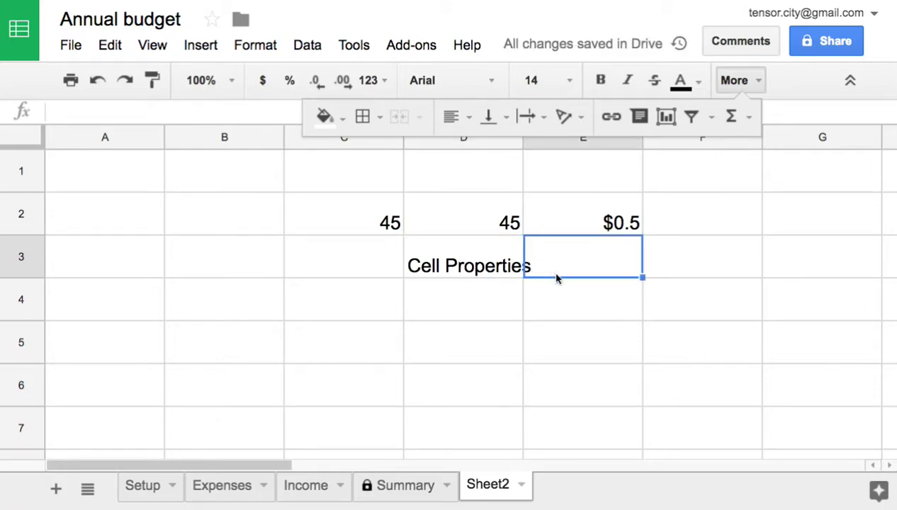
{"action": "type", "text": "a"}
{"action": "key", "text": "BackSpace"}
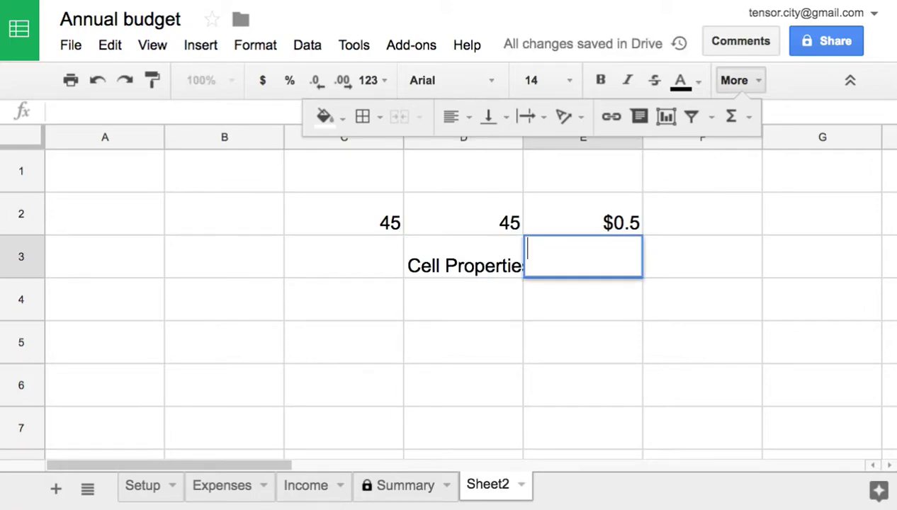
{"action": "type", "text": "문자"}
{"action": "key", "text": "Return"}
{"action": "type", "text": "숫자"}
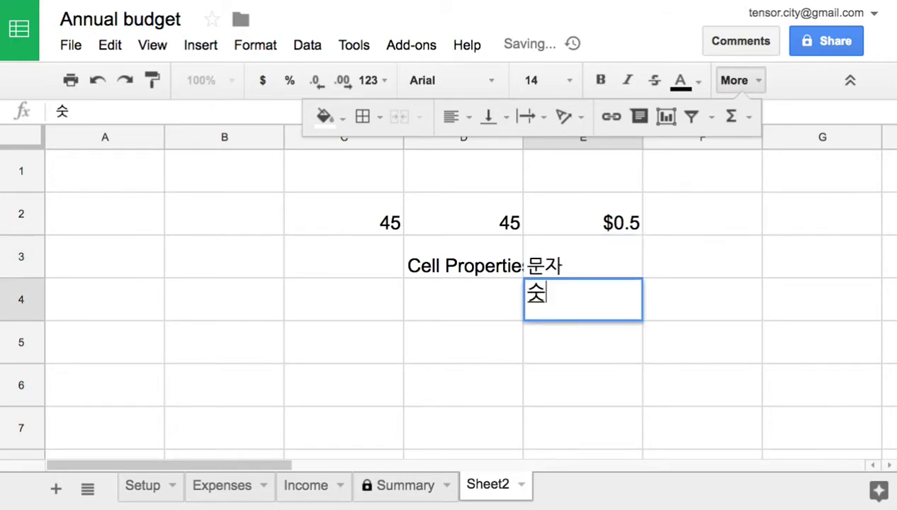
{"action": "key", "text": "Return"}
{"action": "type", "text": "화폐 단위"}
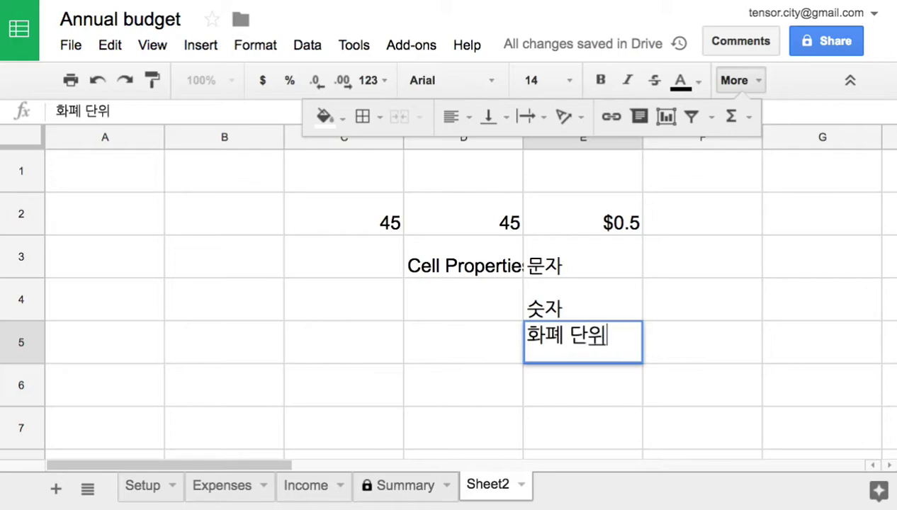
{"action": "key", "text": "Return"}
{"action": "type", "text": "날짜"}
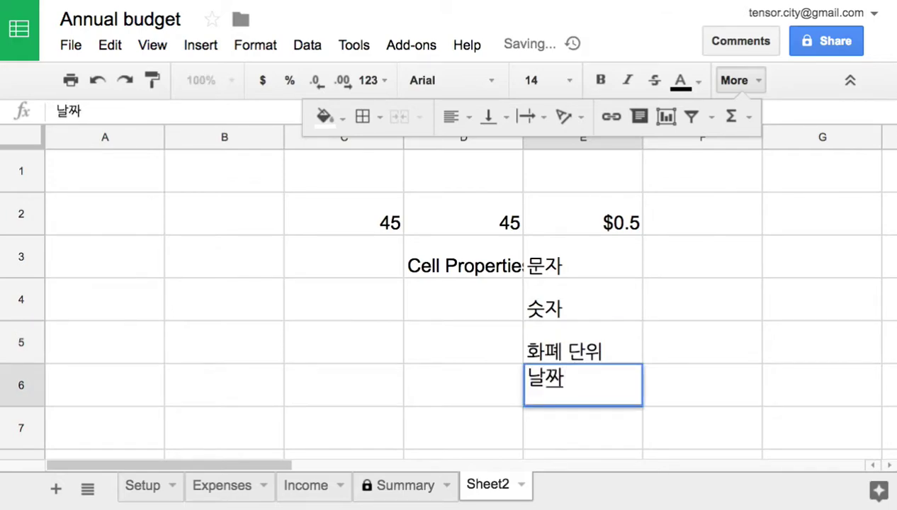
{"action": "key", "text": "Return"}
{"action": "type", "text": "퍼센트"}
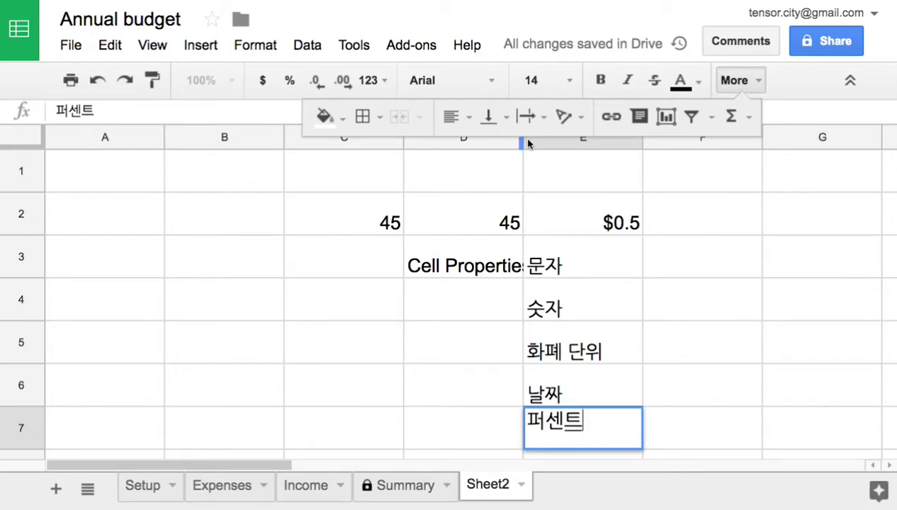
Step: Widen column D to fit the Cell Properties text and select cells E3 to E7
{"action": "left_click_drag", "start_coordinate": [524, 141], "coordinate": [573, 146]}
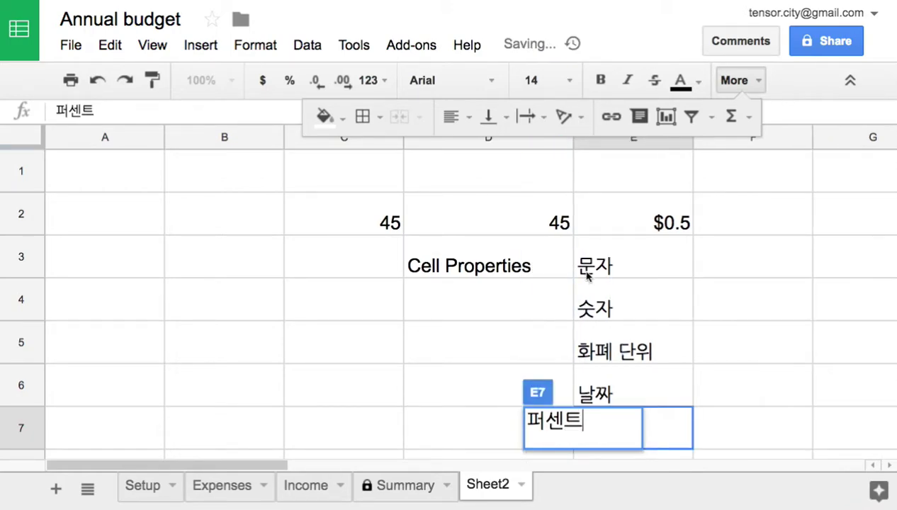
{"action": "left_click", "coordinate": [525, 277]}
{"action": "left_click_drag", "start_coordinate": [608, 275], "coordinate": [661, 431]}
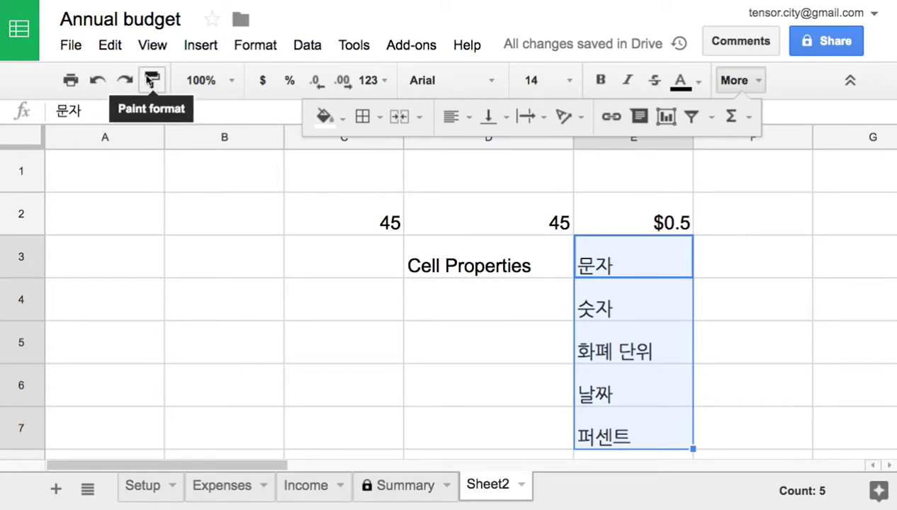
{"action": "left_click", "coordinate": [466, 228]}
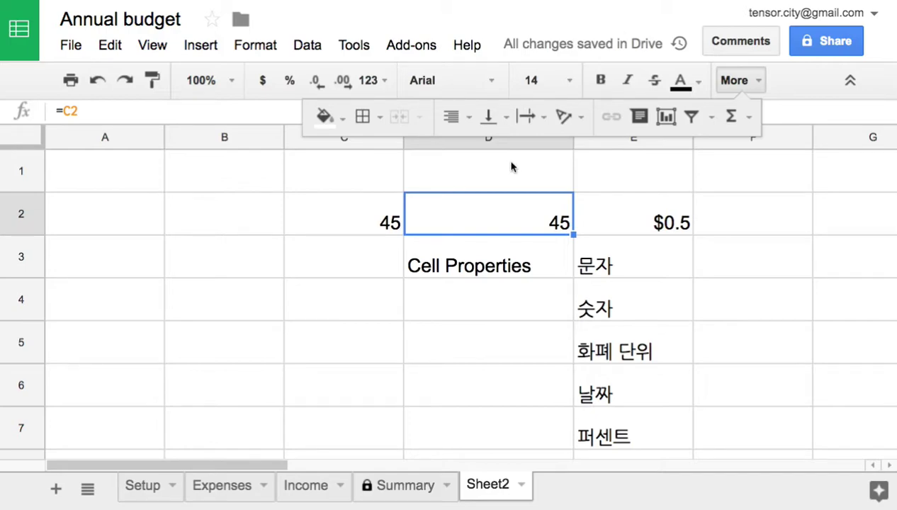
{"action": "left_click", "coordinate": [742, 124]}
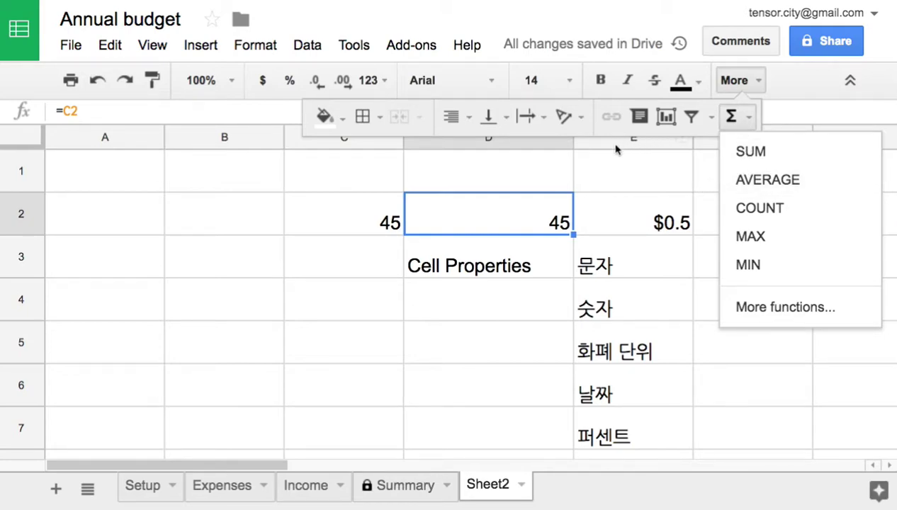
{"action": "left_click", "coordinate": [584, 168]}
Step: Clear the contents of cells C2 to F7
{"action": "left_click_drag", "start_coordinate": [372, 208], "coordinate": [717, 422]}
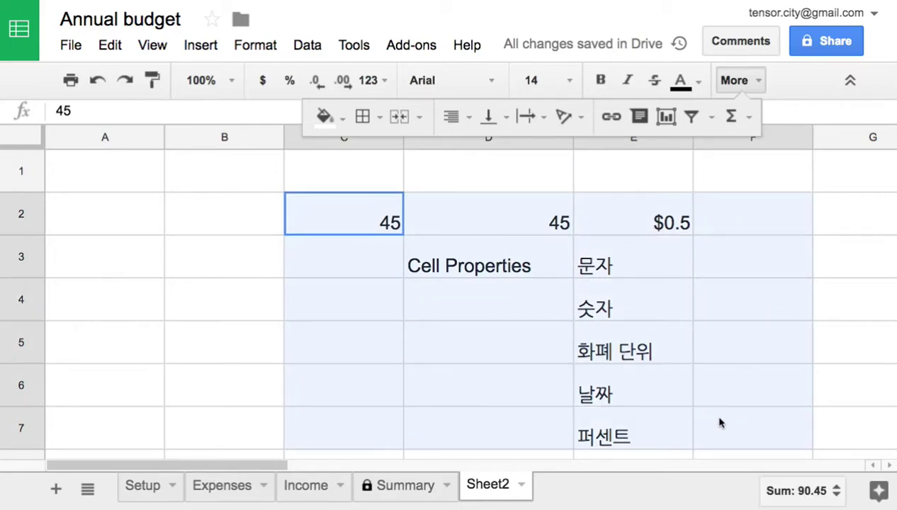
{"action": "key", "text": "Delete"}
Step: Enter 1 in B2 and 2 in B3, and extend the number series down to B7
{"action": "left_click", "coordinate": [226, 228]}
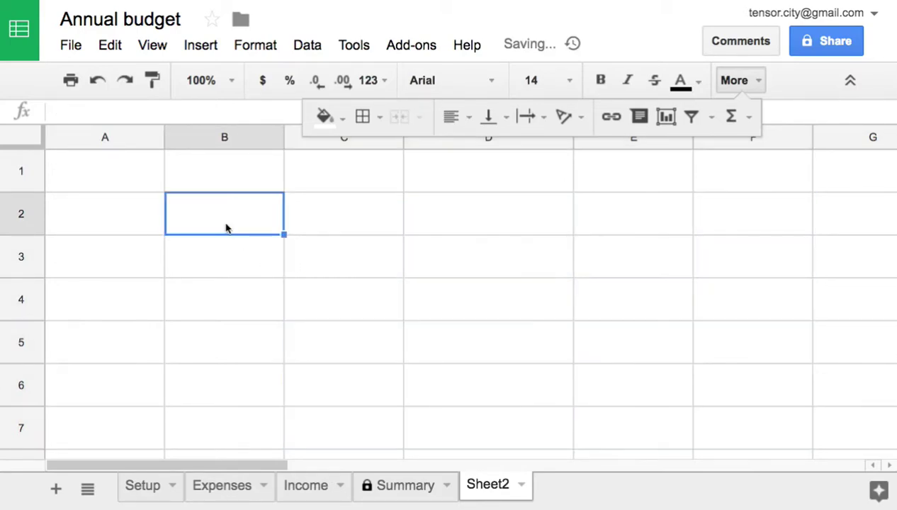
{"action": "type", "text": "1"}
{"action": "key", "text": "Return"}
{"action": "type", "text": "2"}
{"action": "left_click_drag", "start_coordinate": [248, 221], "coordinate": [277, 278]}
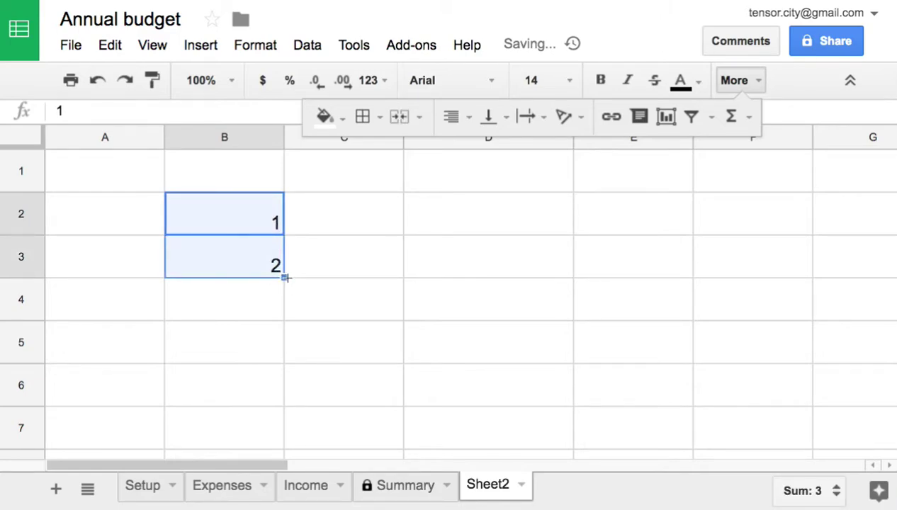
{"action": "left_click_drag", "start_coordinate": [284, 277], "coordinate": [291, 418]}
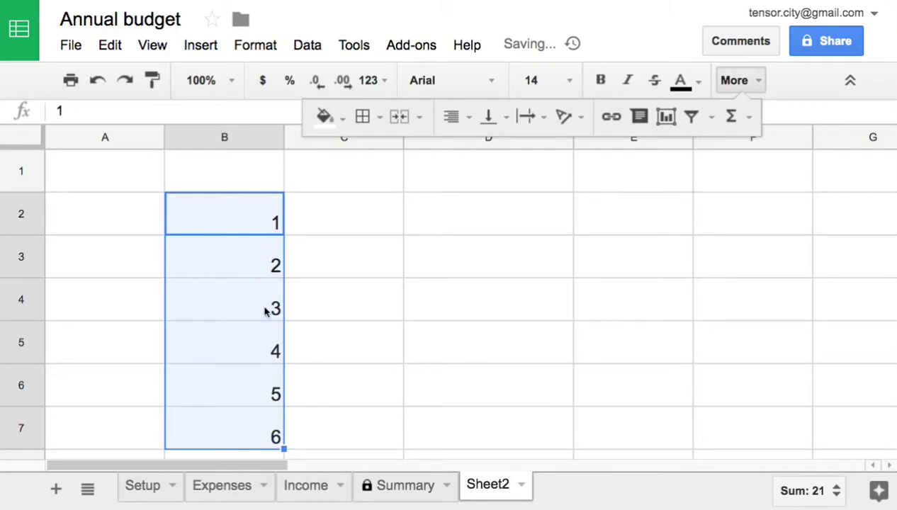
Step: Enter the formula =B3 in cell C3 to reference the neighbouring cell
{"action": "left_click", "coordinate": [314, 253]}
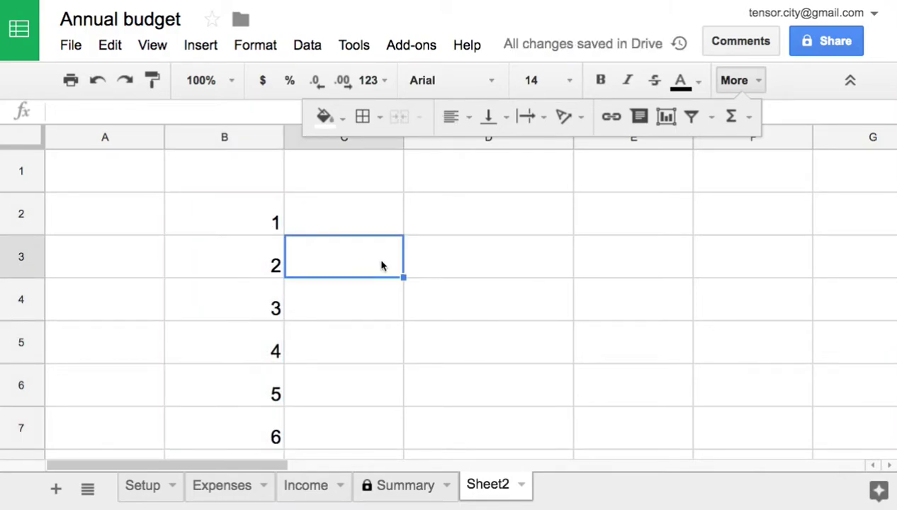
{"action": "type", "text": "="}
{"action": "left_click", "coordinate": [240, 264]}
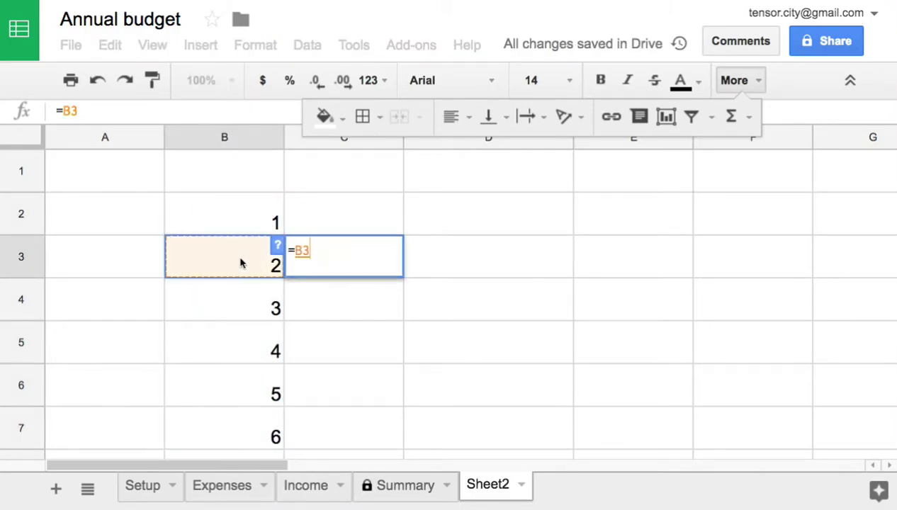
{"action": "key", "text": "Return"}
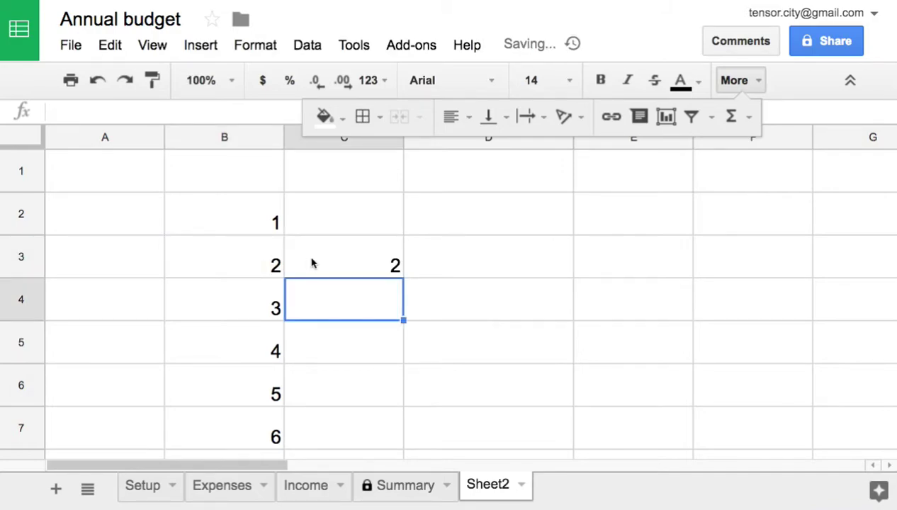
Step: Test the reference in C3 by setting cell B3 to 4 and finally to 88
{"action": "left_click", "coordinate": [349, 265]}
{"action": "left_click", "coordinate": [248, 262]}
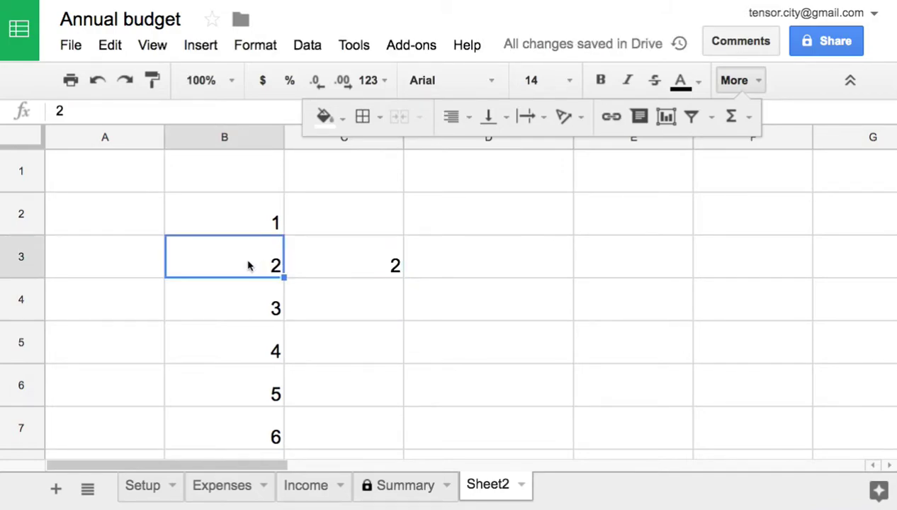
{"action": "type", "text": "4"}
{"action": "key", "text": "Return"}
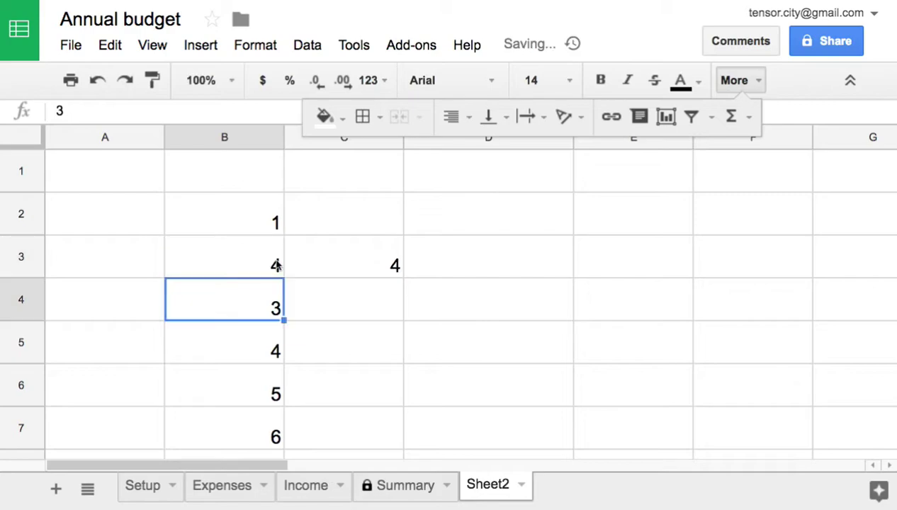
{"action": "left_click", "coordinate": [370, 273]}
{"action": "left_click", "coordinate": [253, 266]}
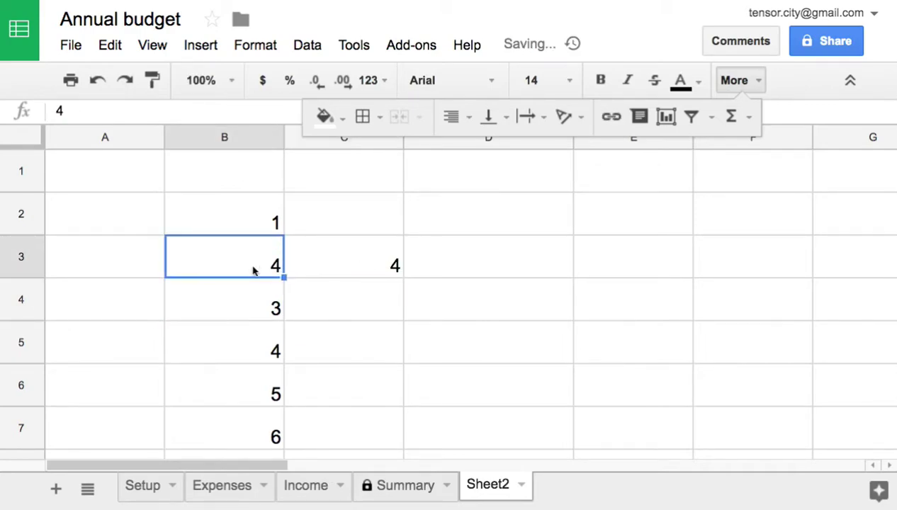
{"action": "type", "text": "88"}
Step: Extend the formula in C3 down to cell C5
{"action": "left_click", "coordinate": [364, 275]}
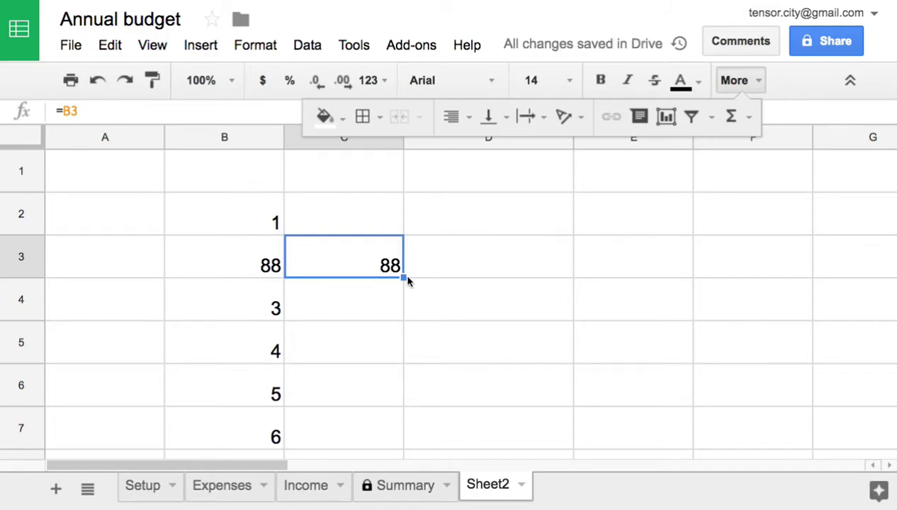
{"action": "left_click_drag", "start_coordinate": [404, 279], "coordinate": [399, 338]}
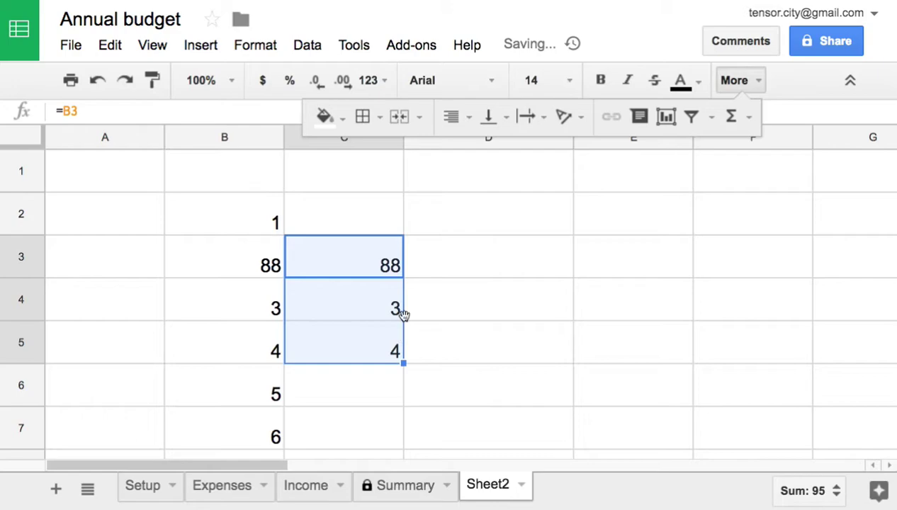
Step: Examine the formulas in C3, C4 and C5 and the cells they reference
{"action": "left_click", "coordinate": [396, 271]}
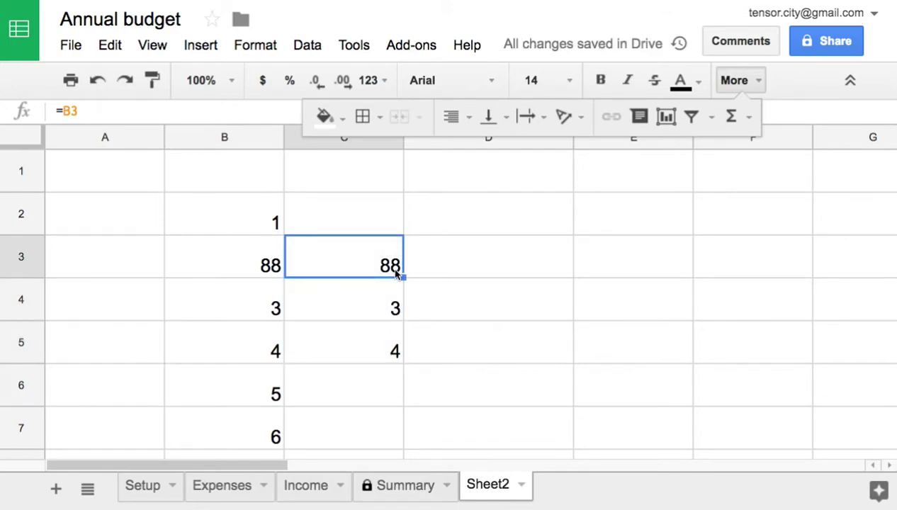
{"action": "left_click", "coordinate": [394, 312]}
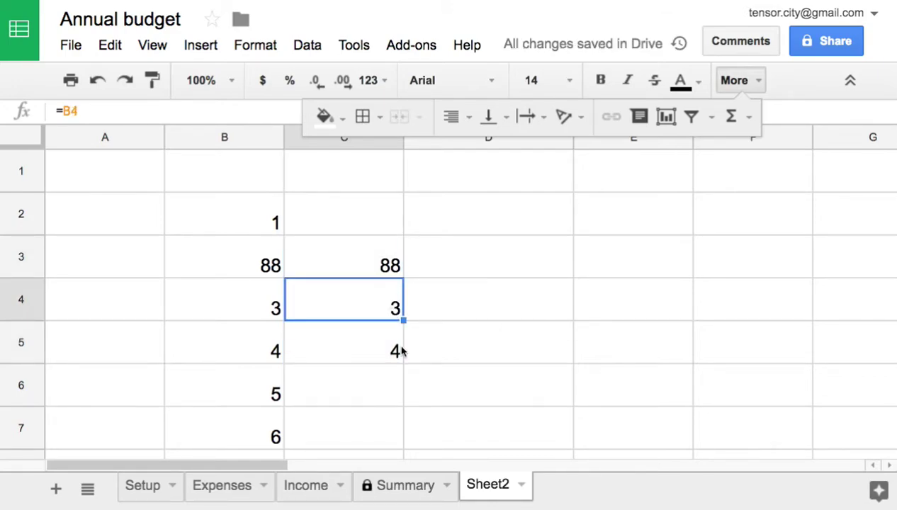
{"action": "left_click", "coordinate": [397, 347]}
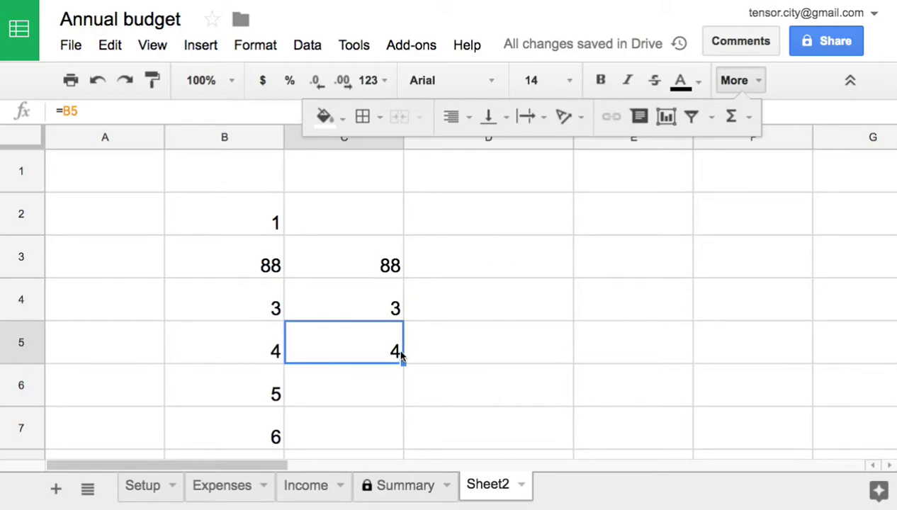
{"action": "double_click", "coordinate": [381, 271]}
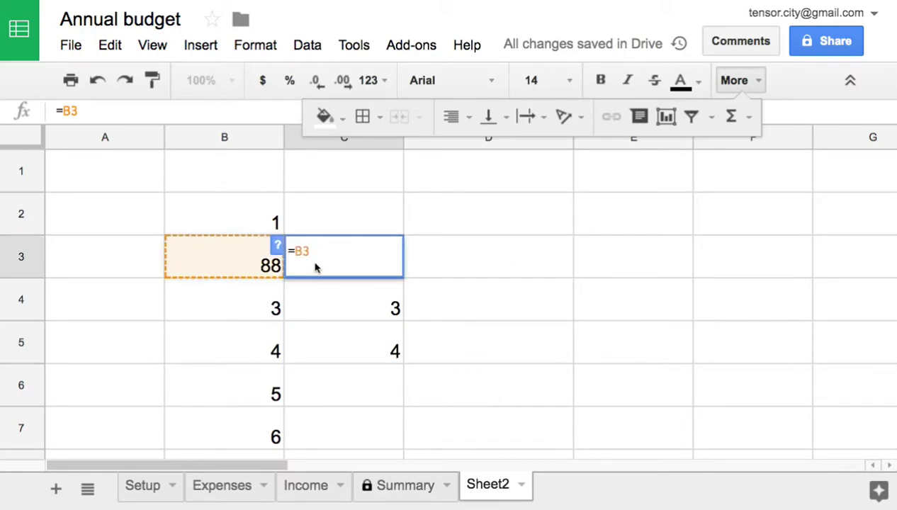
{"action": "left_click", "coordinate": [349, 315]}
{"action": "double_click", "coordinate": [349, 314]}
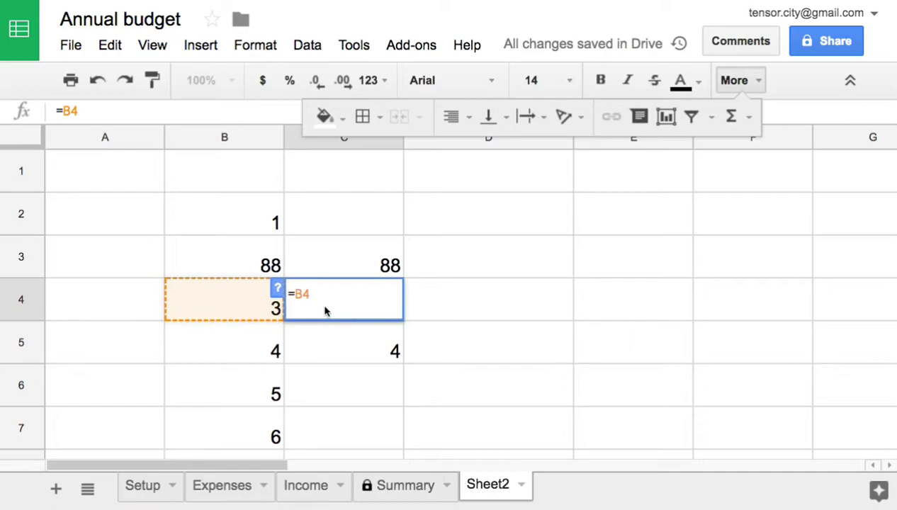
{"action": "double_click", "coordinate": [332, 348]}
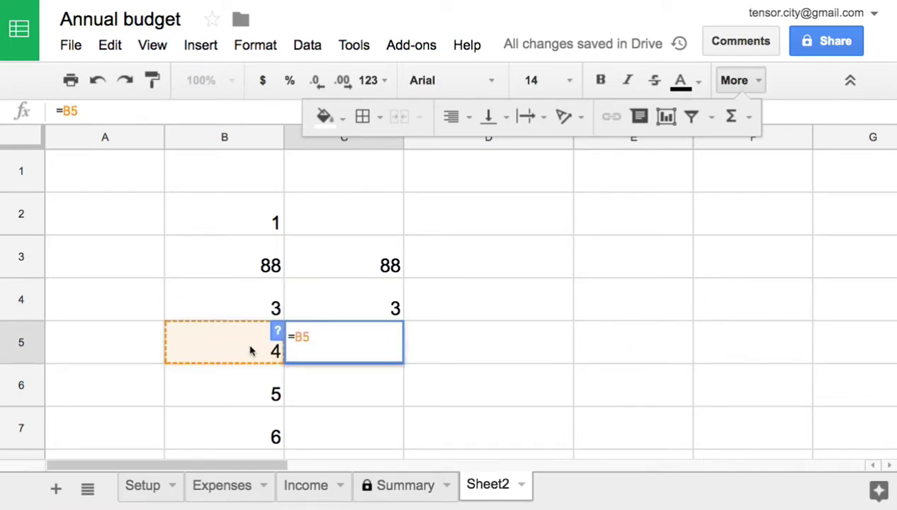
Step: Enter the label "Relative Address or Relative Reference" in cell D2
{"action": "left_click", "coordinate": [501, 225]}
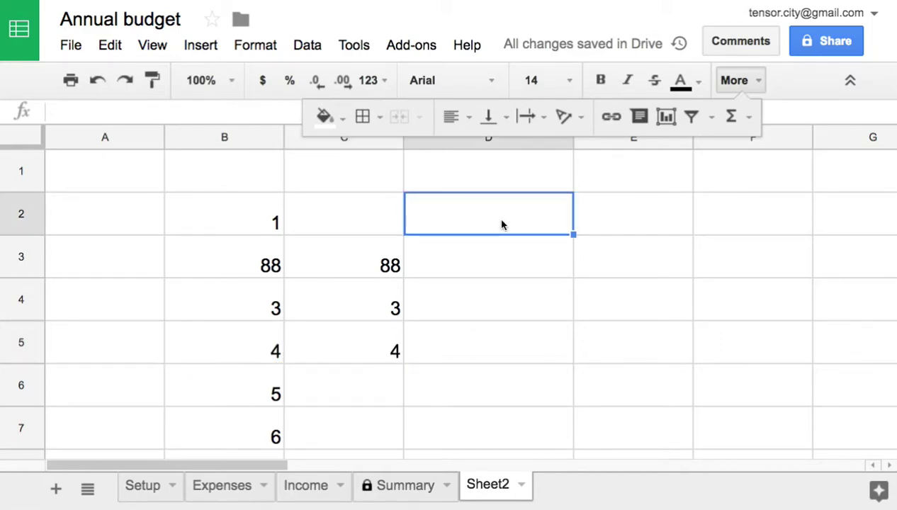
{"action": "type", "text": "ㄱㄷ"}
{"action": "key", "text": "BackSpace"}
{"action": "key", "text": "BackSpace"}
{"action": "type", "text": "Relative Address"}
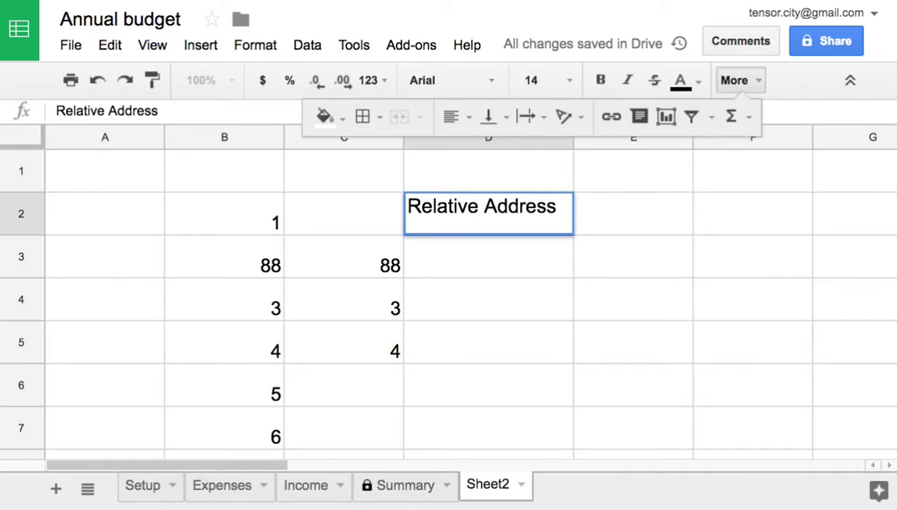
{"action": "type", "text": " or Re"}
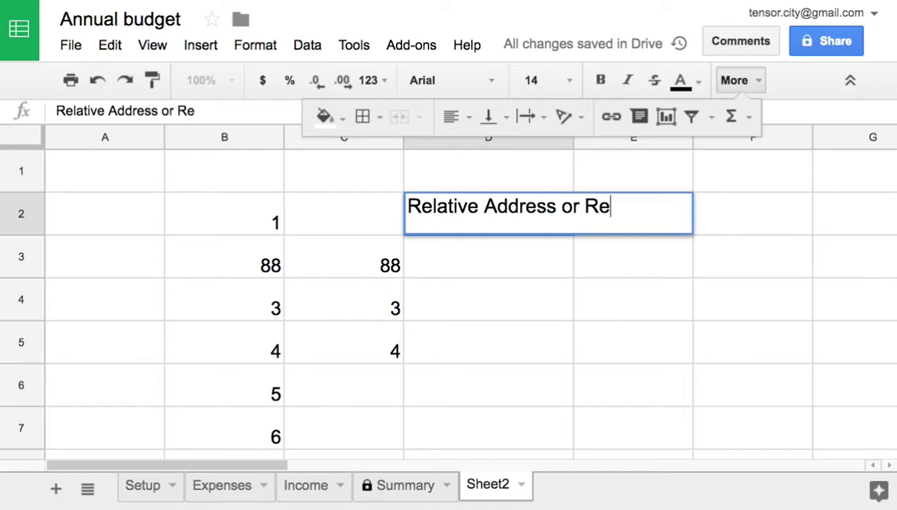
{"action": "type", "text": "lative "}
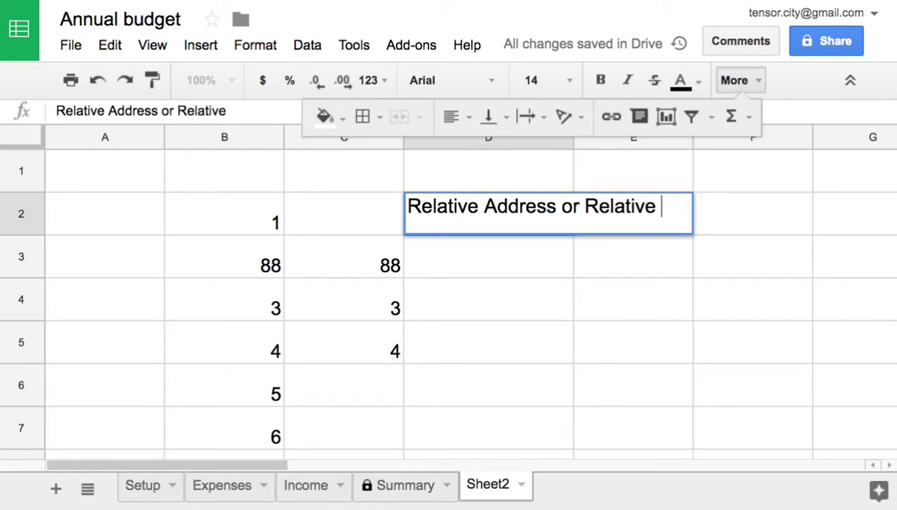
{"action": "type", "text": "Reference"}
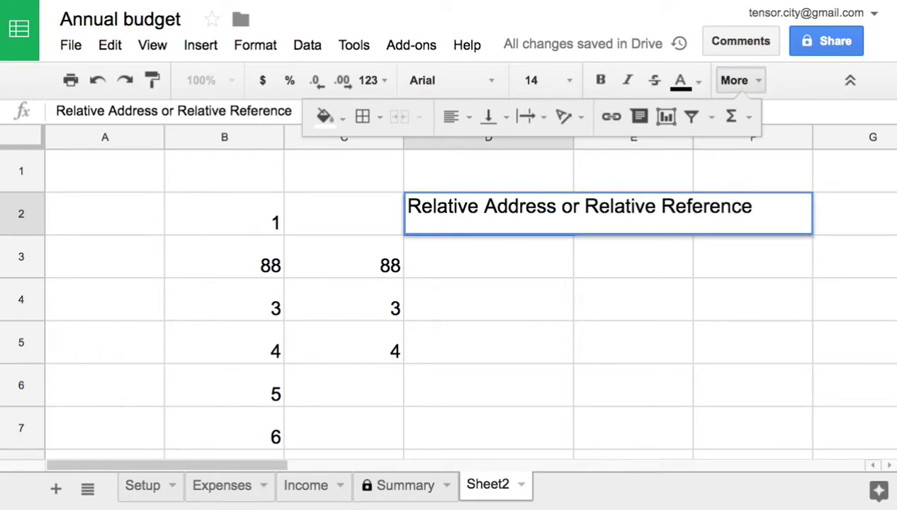
Step: Review the formulas in C3, C4 and C5 and compare the position of C3 with its referenced cell B3
{"action": "left_click", "coordinate": [389, 267]}
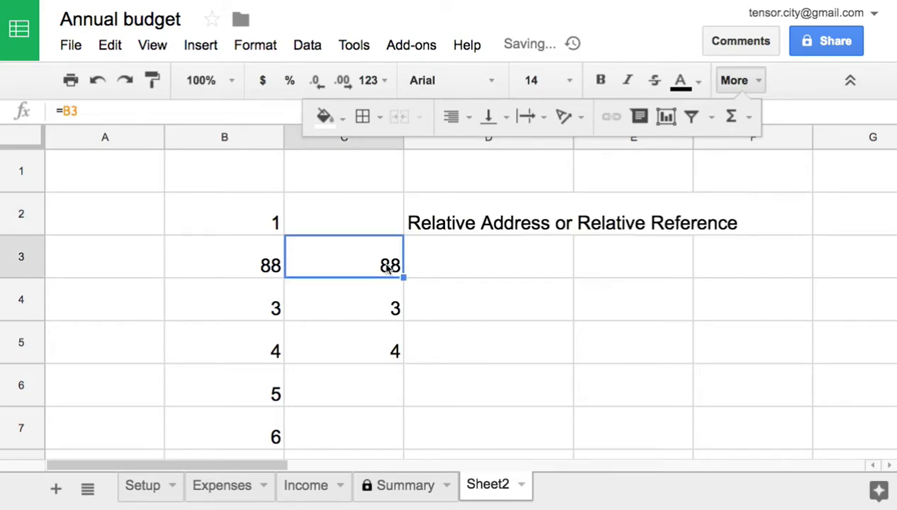
{"action": "double_click", "coordinate": [388, 266]}
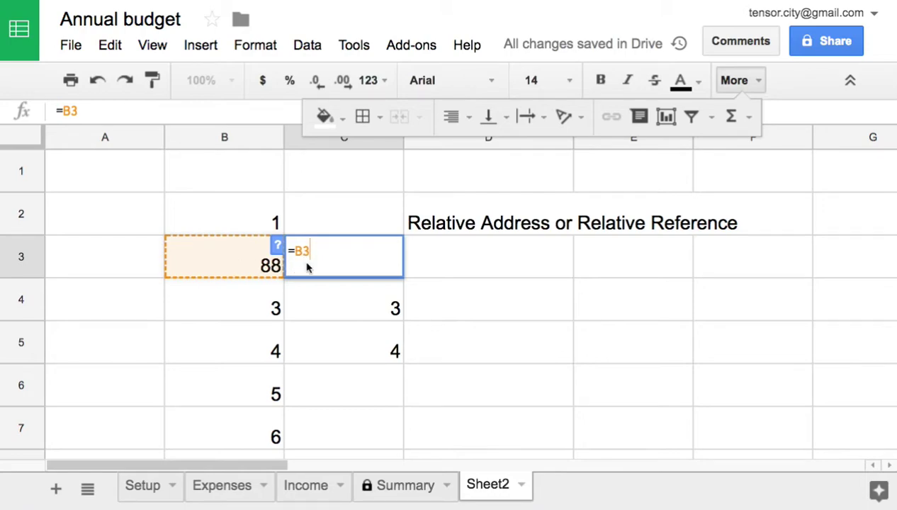
{"action": "left_click", "coordinate": [347, 311]}
{"action": "double_click", "coordinate": [346, 310]}
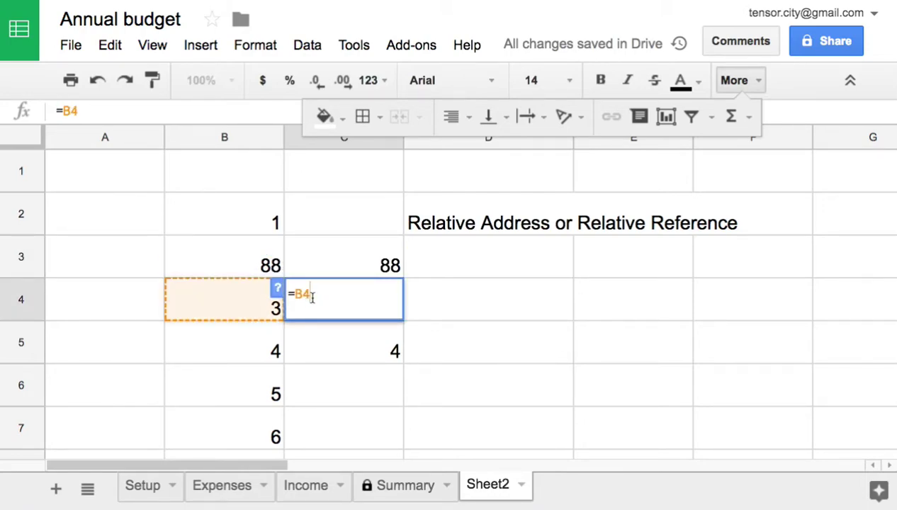
{"action": "left_click", "coordinate": [333, 342]}
{"action": "double_click", "coordinate": [330, 336]}
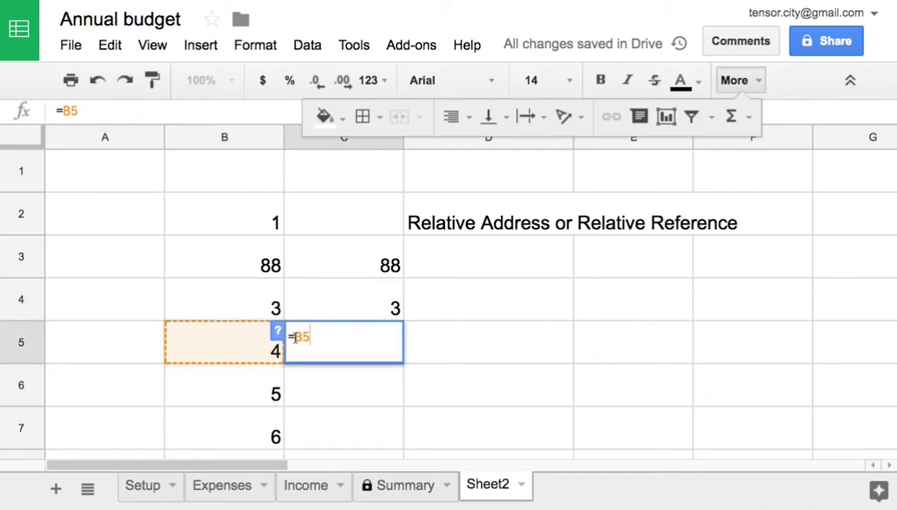
{"action": "left_click", "coordinate": [360, 271]}
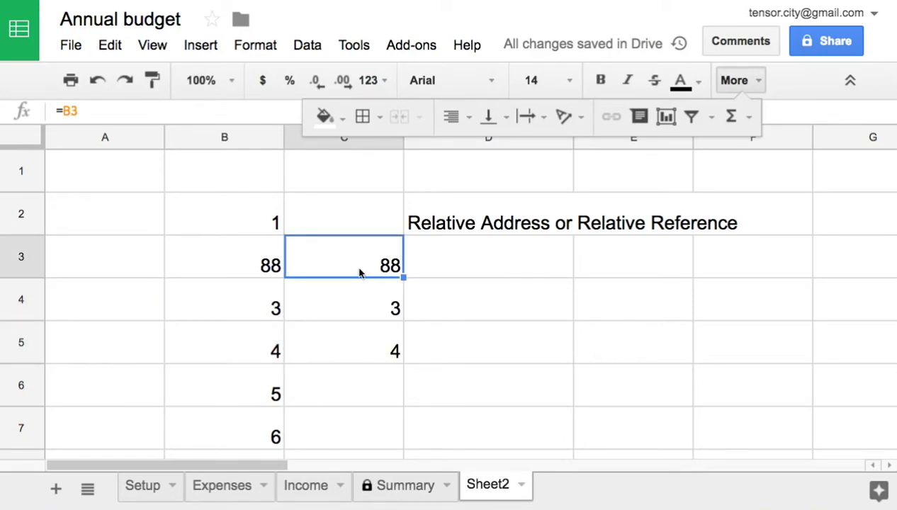
{"action": "left_click", "coordinate": [262, 264]}
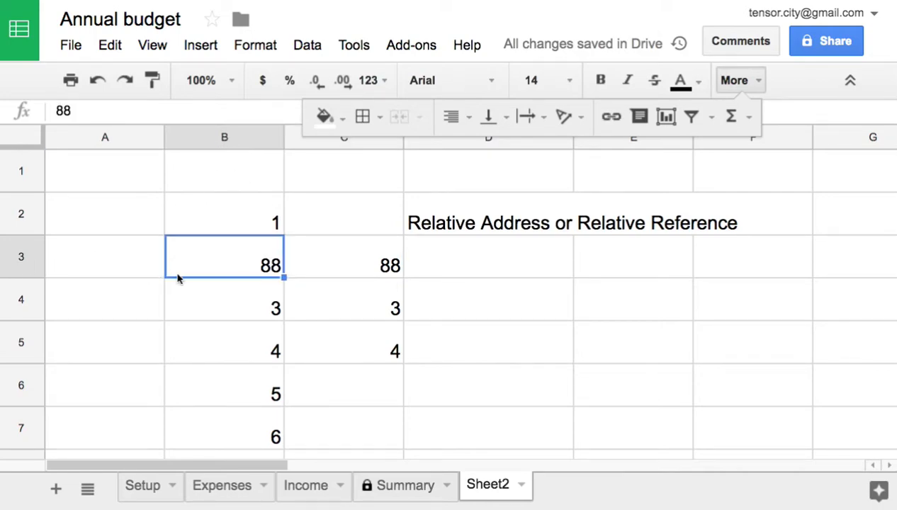
{"action": "left_click", "coordinate": [369, 272]}
{"action": "left_click", "coordinate": [265, 263]}
{"action": "left_click", "coordinate": [335, 266]}
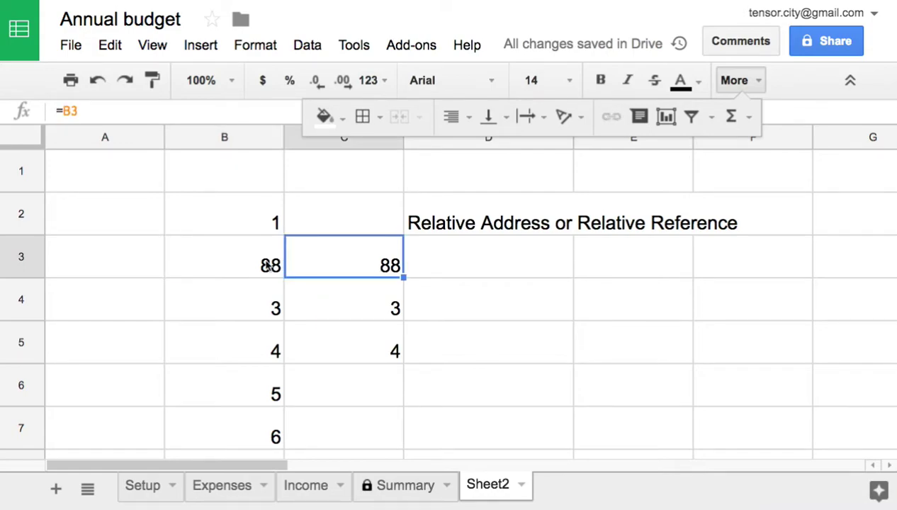
Step: Enter the note "L, R, U, Below" in cell D3
{"action": "left_click", "coordinate": [471, 254]}
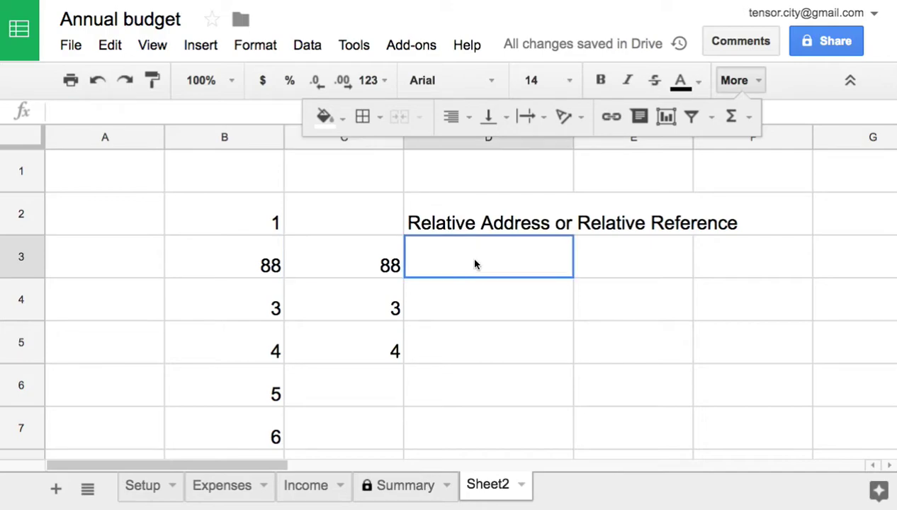
{"action": "type", "text": "dh"}
{"action": "key", "text": "BackSpace"}
{"action": "key", "text": "BackSpace"}
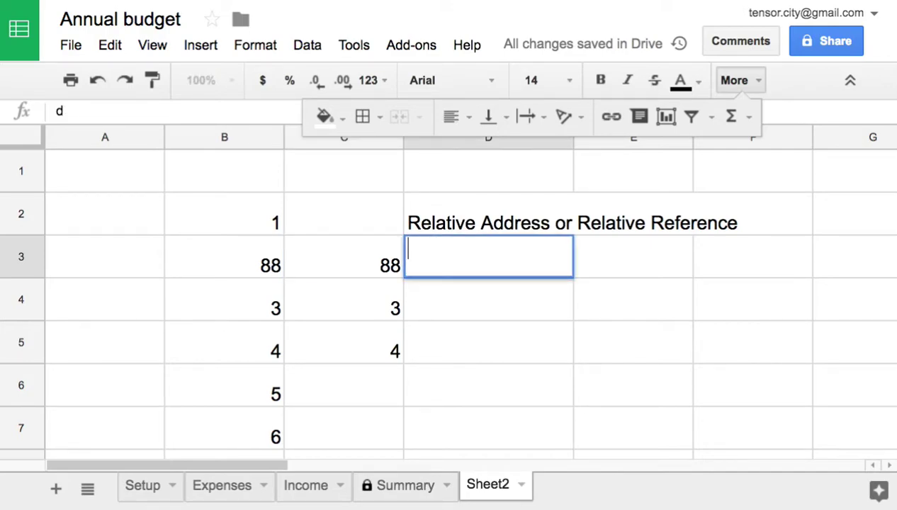
{"action": "type", "text": "외"}
{"action": "key", "text": "BackSpace"}
{"action": "key", "text": "BackSpace"}
{"action": "key", "text": "BackSpace"}
{"action": "type", "text": "L, R, U"}
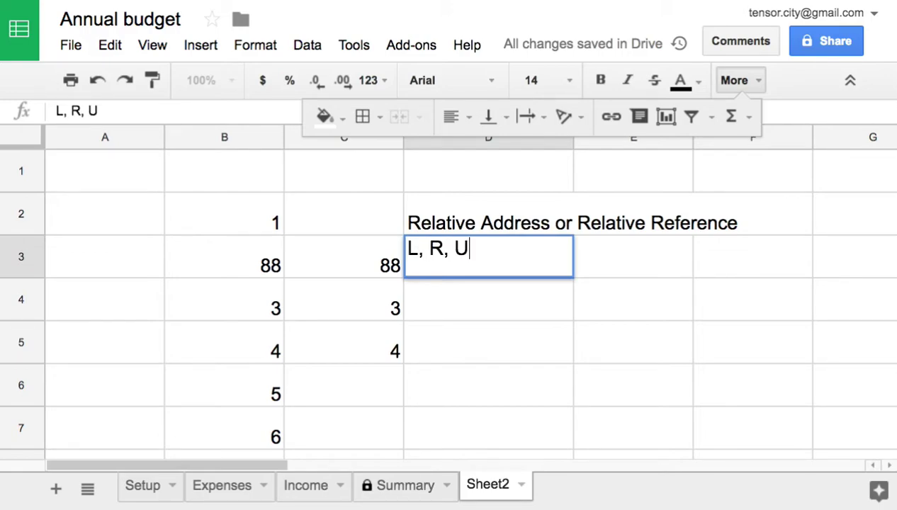
{"action": "type", "text": ", Bel"}
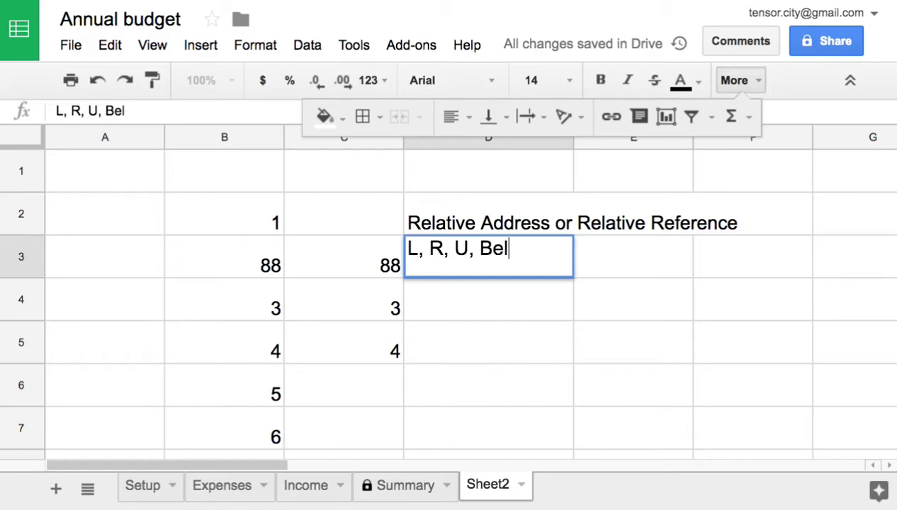
{"action": "type", "text": "ow"}
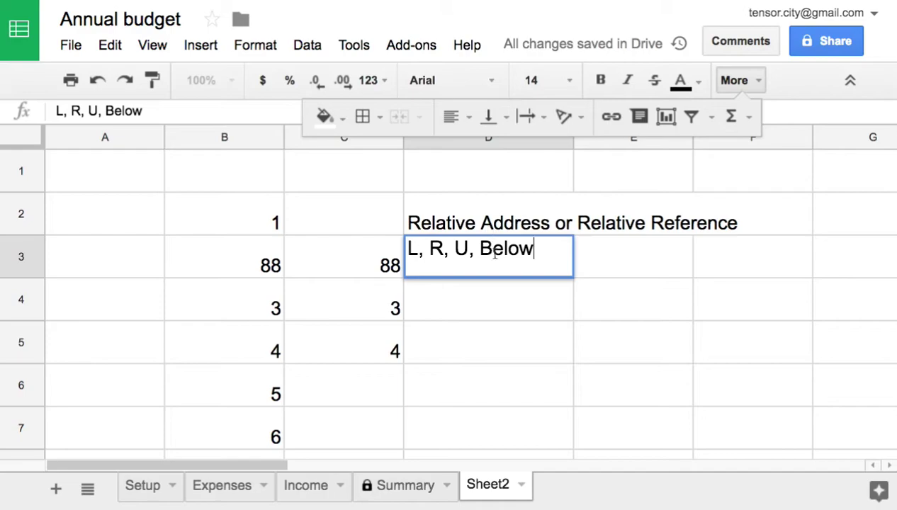
{"action": "left_click", "coordinate": [618, 360]}
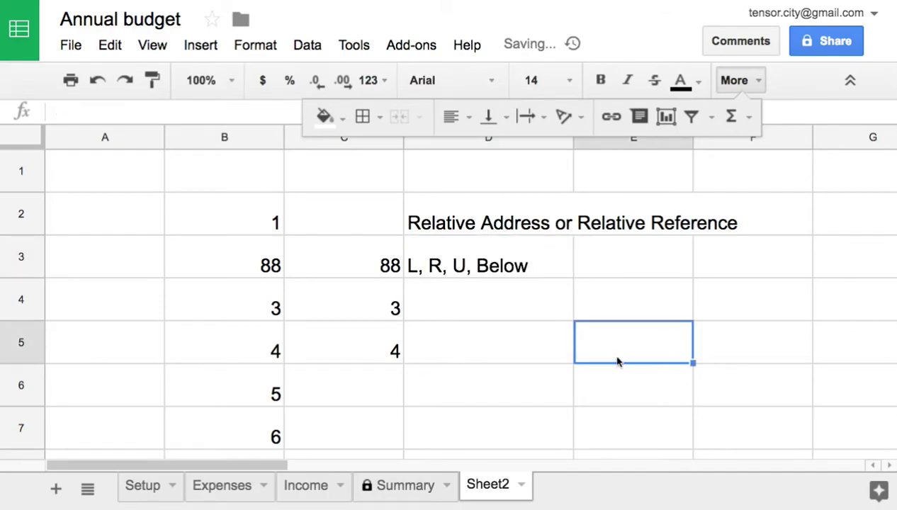
Step: Fill cell F3 with green and cell E5 with orange
{"action": "left_click", "coordinate": [771, 268]}
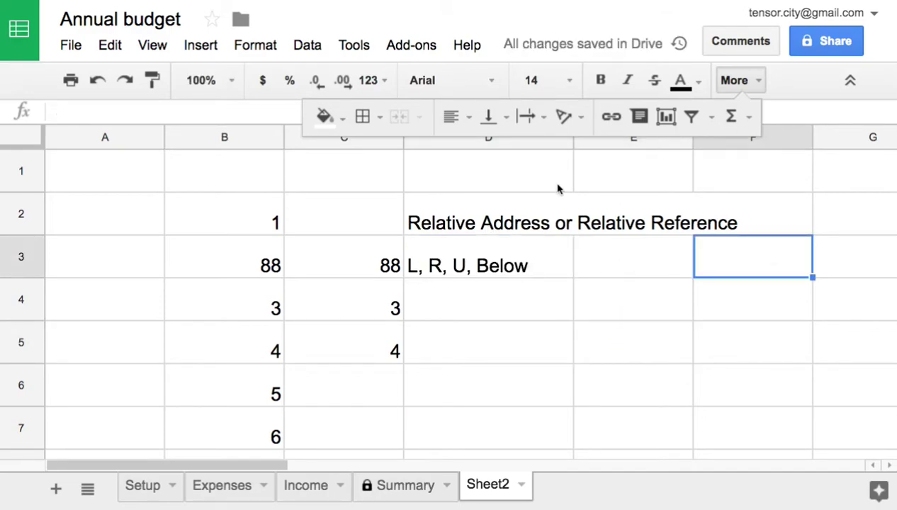
{"action": "left_click", "coordinate": [343, 125]}
{"action": "left_click", "coordinate": [410, 206]}
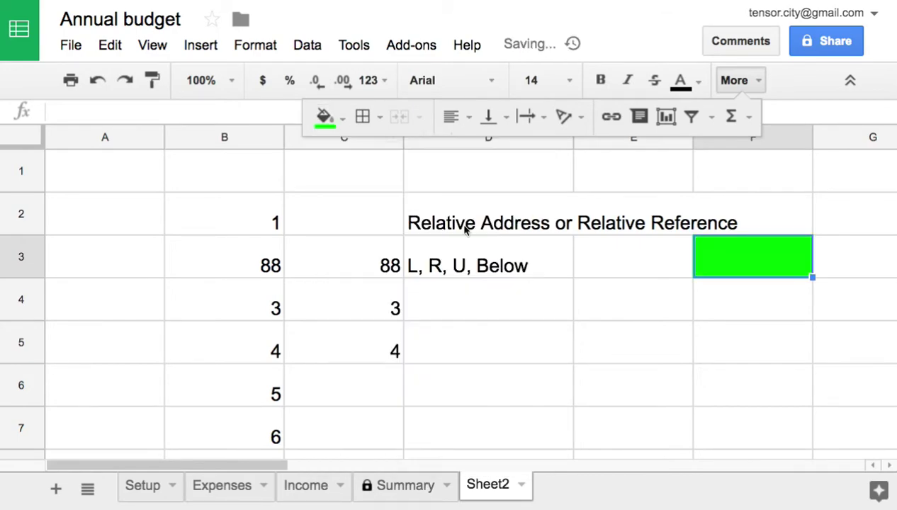
{"action": "left_click", "coordinate": [619, 348]}
{"action": "left_click", "coordinate": [343, 118]}
{"action": "left_click", "coordinate": [370, 207]}
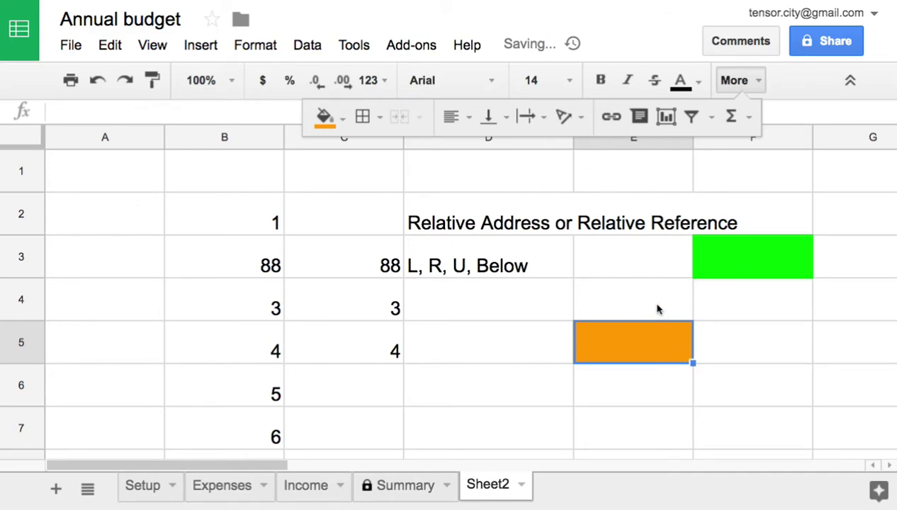
Step: Examine the position of green cell F3 by highlighting its column F and its row 3
{"action": "left_click", "coordinate": [653, 266]}
{"action": "left_click", "coordinate": [724, 264]}
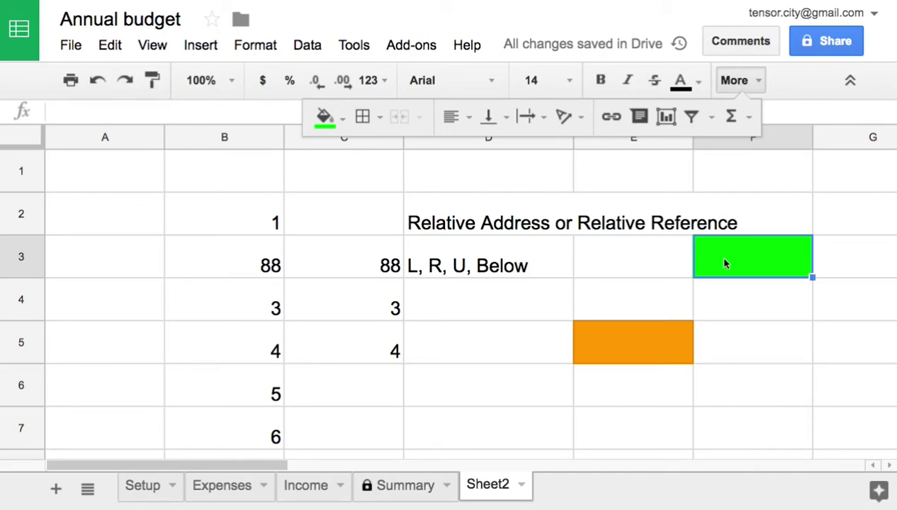
{"action": "left_click", "coordinate": [776, 138]}
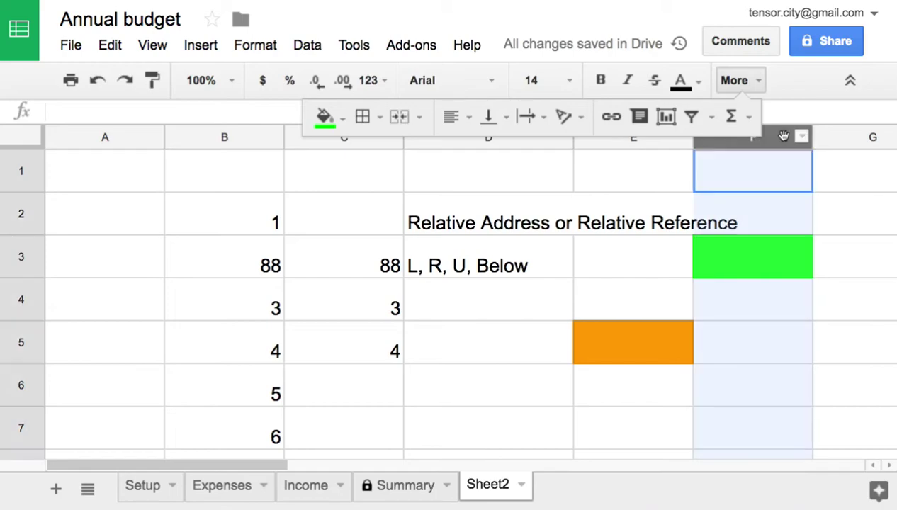
{"action": "left_click", "coordinate": [752, 256]}
{"action": "left_click", "coordinate": [10, 257]}
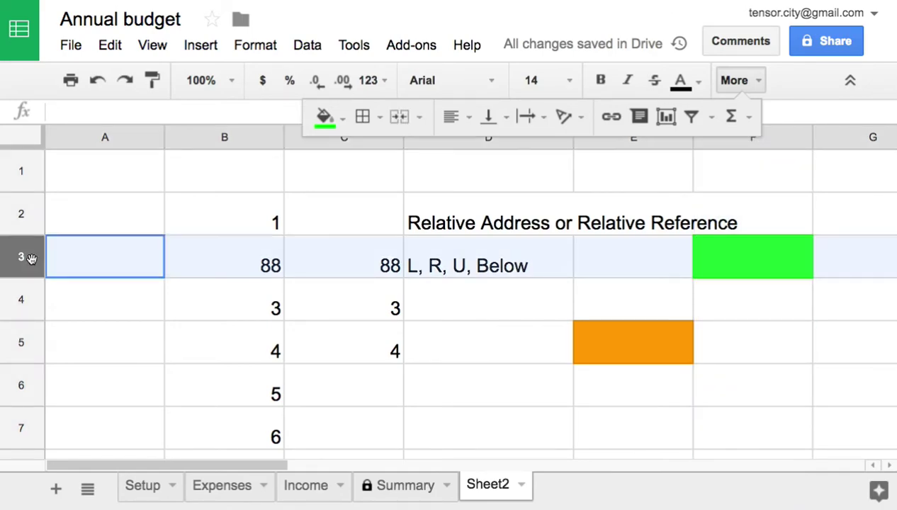
{"action": "left_click", "coordinate": [770, 272]}
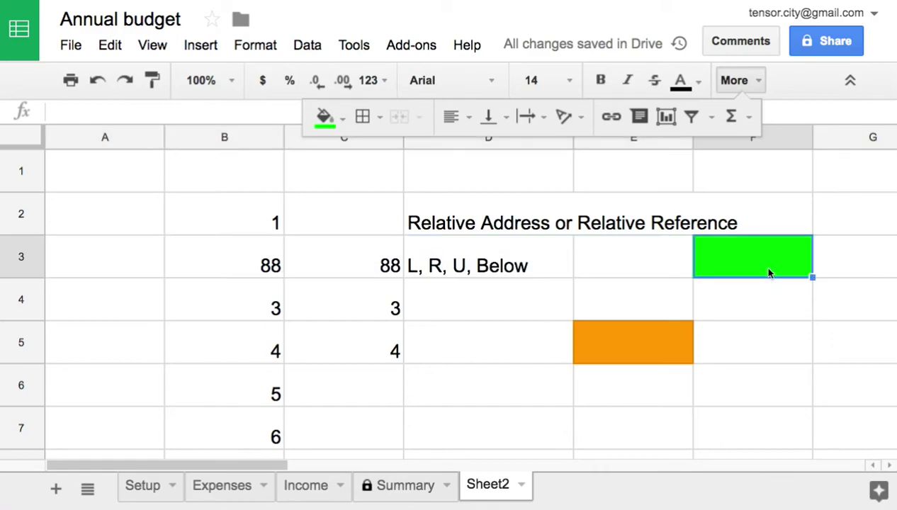
Step: Change the formula in C3 to =$B3 and extend it down to cell C6
{"action": "double_click", "coordinate": [383, 265]}
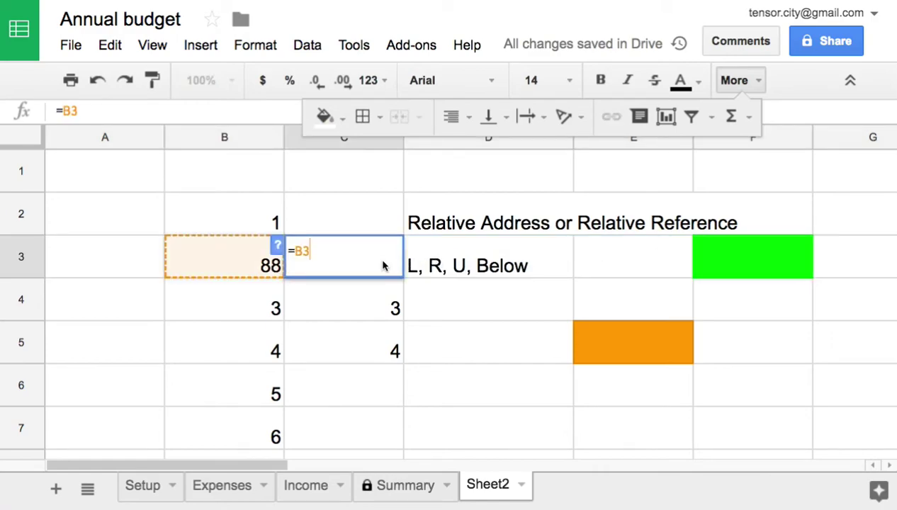
{"action": "double_click", "coordinate": [302, 253]}
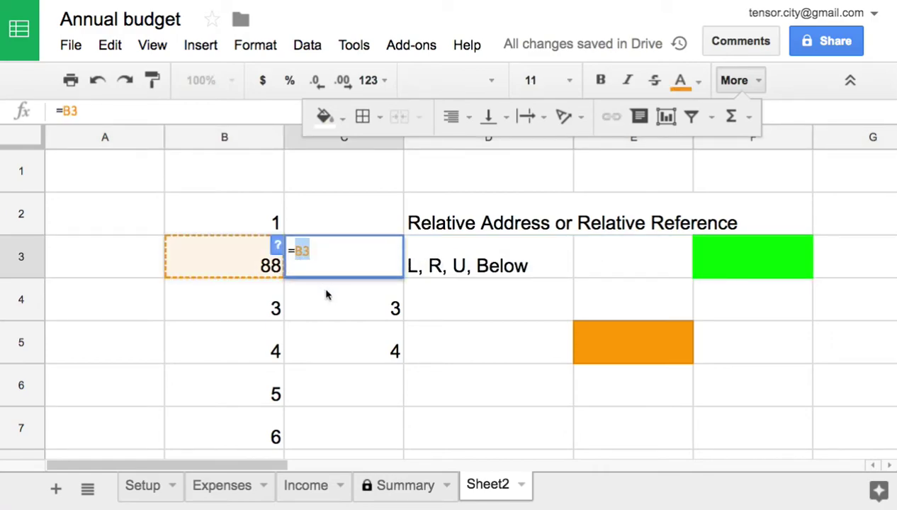
{"action": "left_click", "coordinate": [295, 254]}
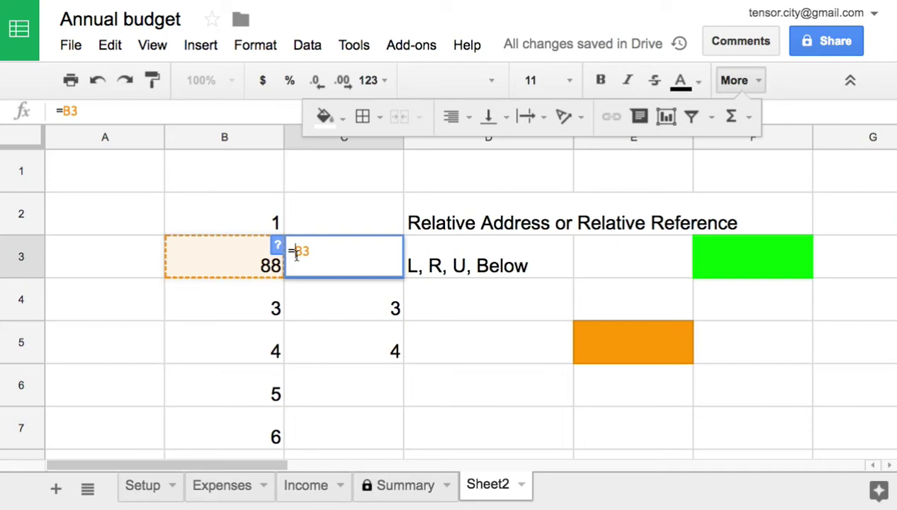
{"action": "type", "text": "$"}
{"action": "double_click", "coordinate": [298, 252]}
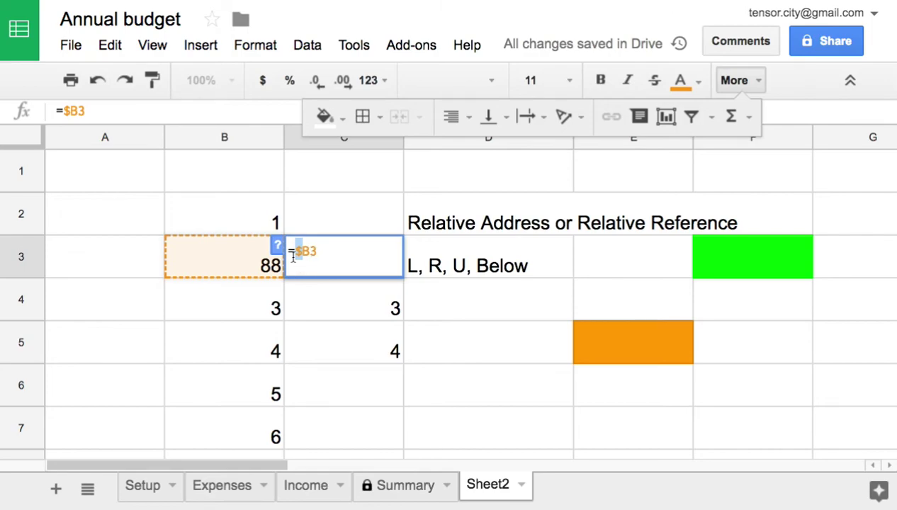
{"action": "left_click", "coordinate": [258, 276]}
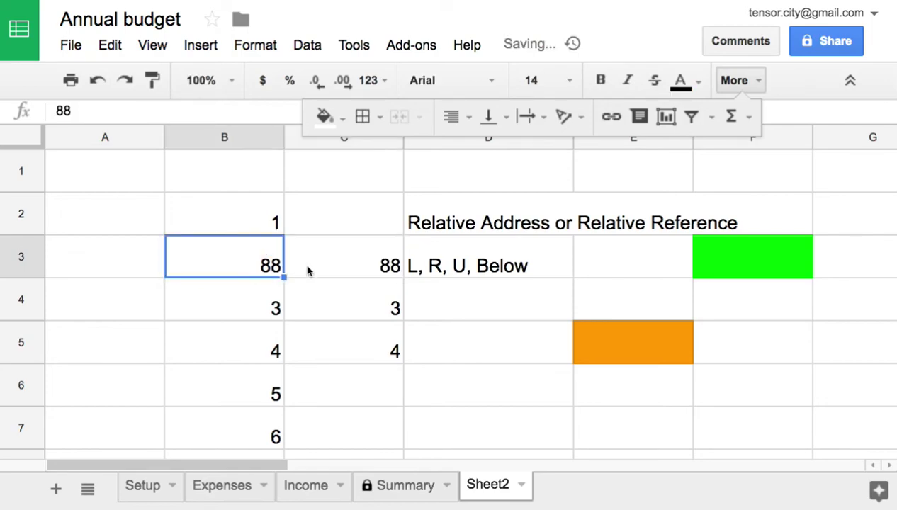
{"action": "left_click", "coordinate": [347, 273]}
{"action": "left_click_drag", "start_coordinate": [405, 278], "coordinate": [402, 396]}
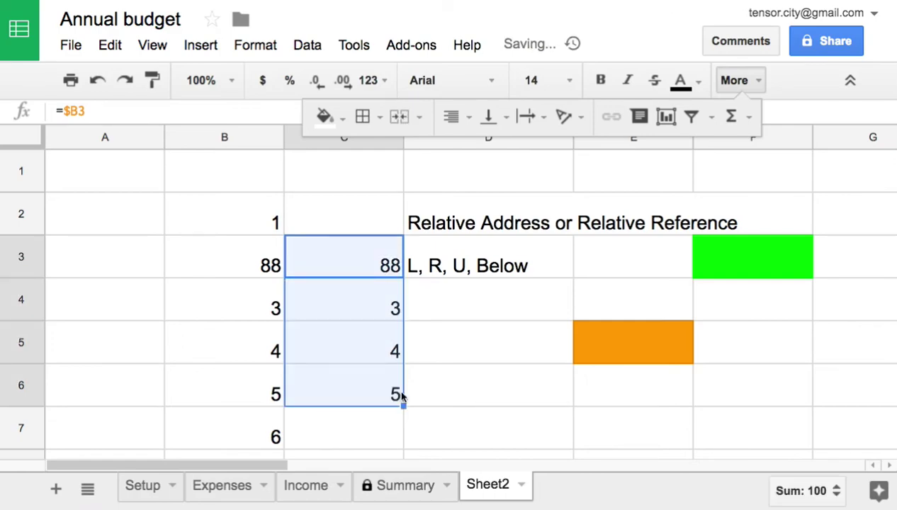
Step: Examine the column and row parts of the references in cells C4 and C5
{"action": "left_click", "coordinate": [399, 317]}
{"action": "double_click", "coordinate": [398, 316]}
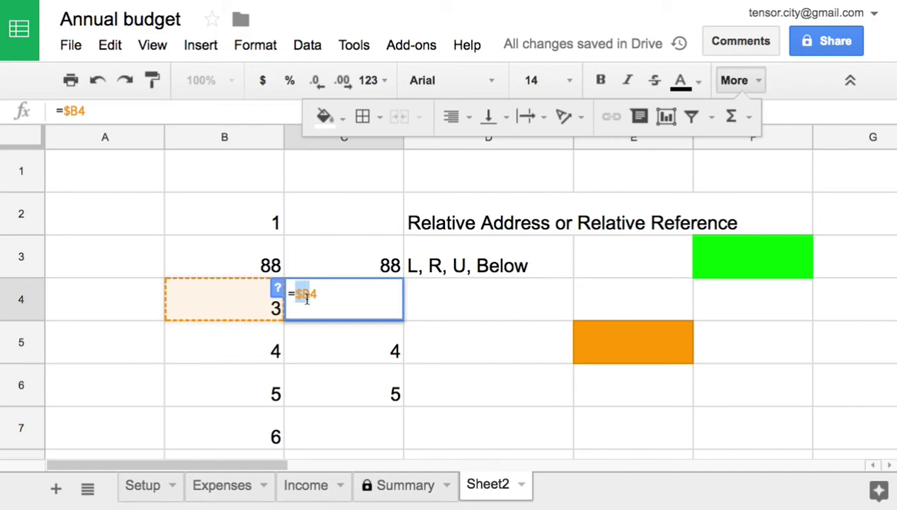
{"action": "left_click_drag", "start_coordinate": [310, 295], "coordinate": [340, 312]}
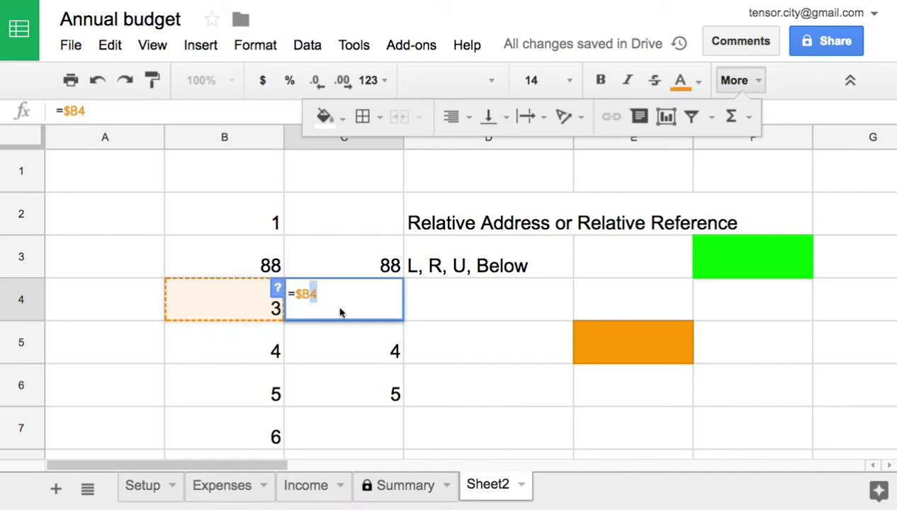
{"action": "key", "text": "Return"}
{"action": "double_click", "coordinate": [358, 338]}
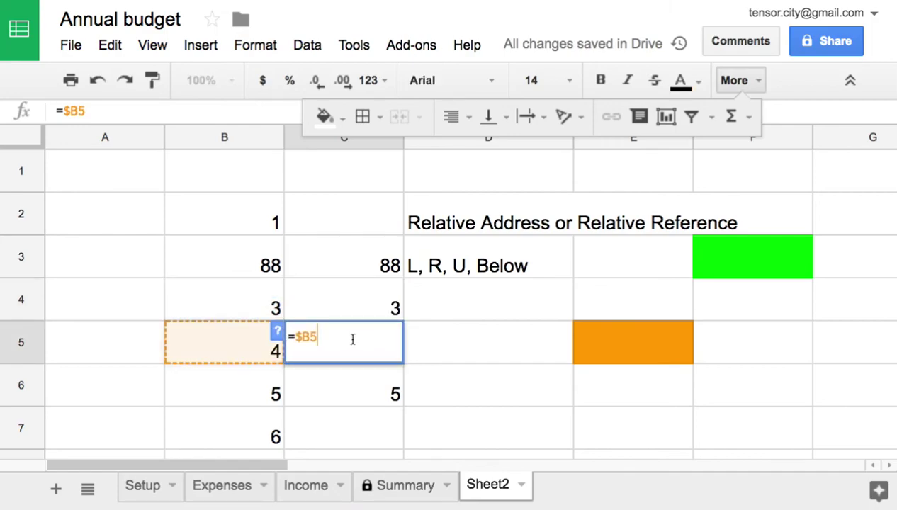
{"action": "key", "text": "Return"}
Step: Change the formula in C3 to =$B$3 and extend it down to cell C6
{"action": "double_click", "coordinate": [386, 278]}
{"action": "left_click_drag", "start_coordinate": [308, 252], "coordinate": [313, 252]}
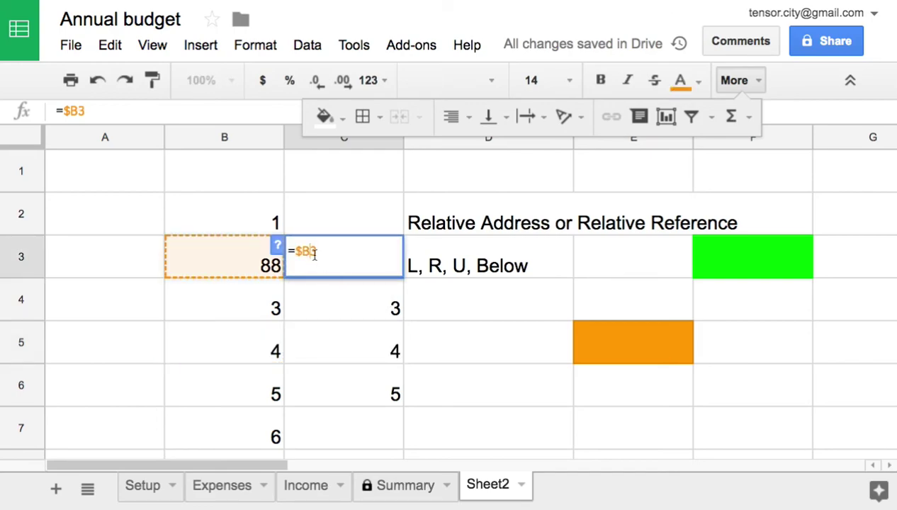
{"action": "key", "text": "Left"}
{"action": "type", "text": "$"}
{"action": "left_click_drag", "start_coordinate": [303, 252], "coordinate": [322, 252]}
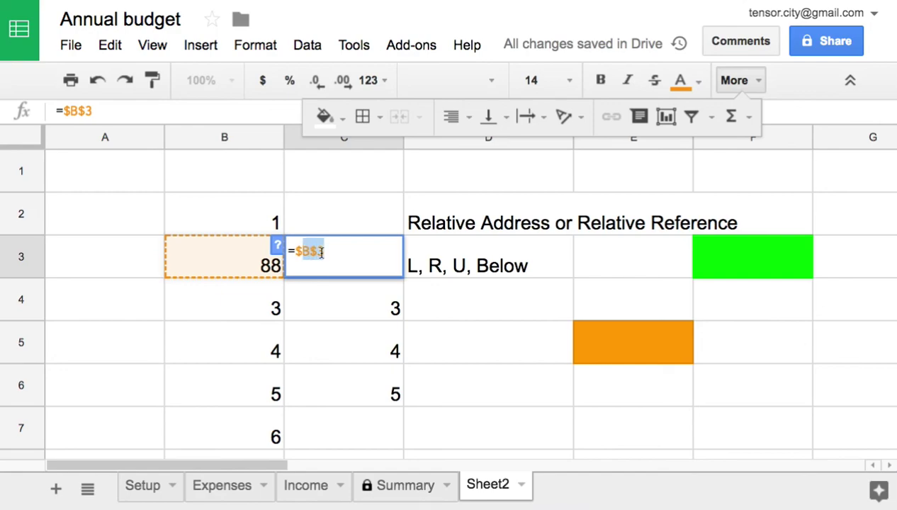
{"action": "left_click", "coordinate": [432, 293]}
{"action": "left_click", "coordinate": [377, 264]}
{"action": "left_click_drag", "start_coordinate": [403, 280], "coordinate": [397, 398]}
Step: Inspect the copied formulas in cells C4, C5 and C6 and the cell they reference
{"action": "double_click", "coordinate": [394, 312]}
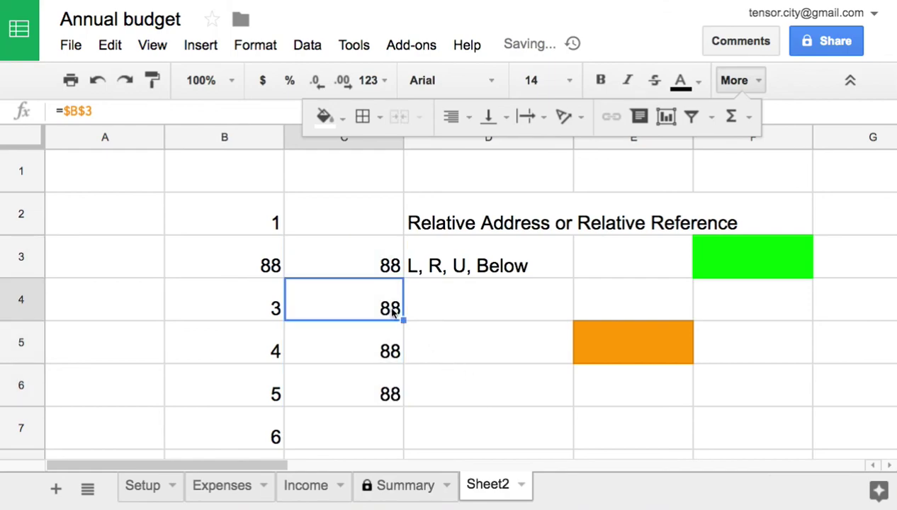
{"action": "left_click", "coordinate": [394, 352]}
{"action": "double_click", "coordinate": [394, 350]}
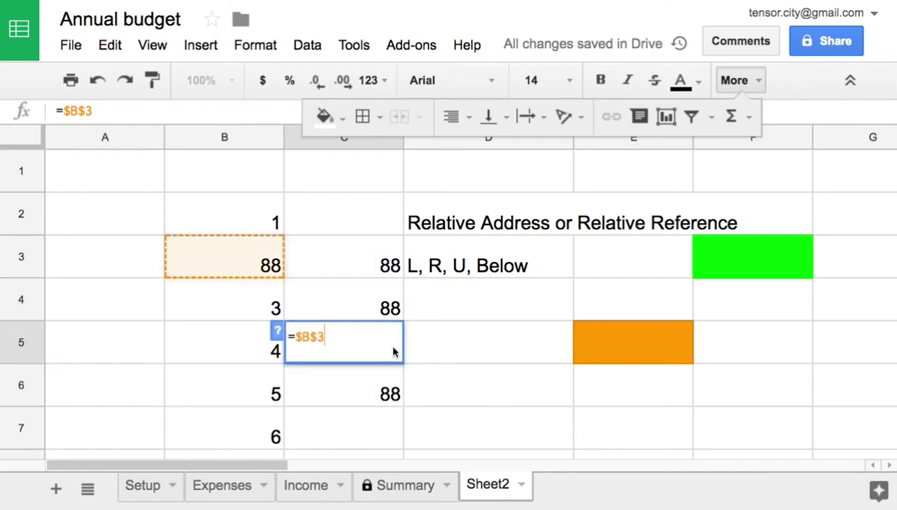
{"action": "double_click", "coordinate": [395, 385]}
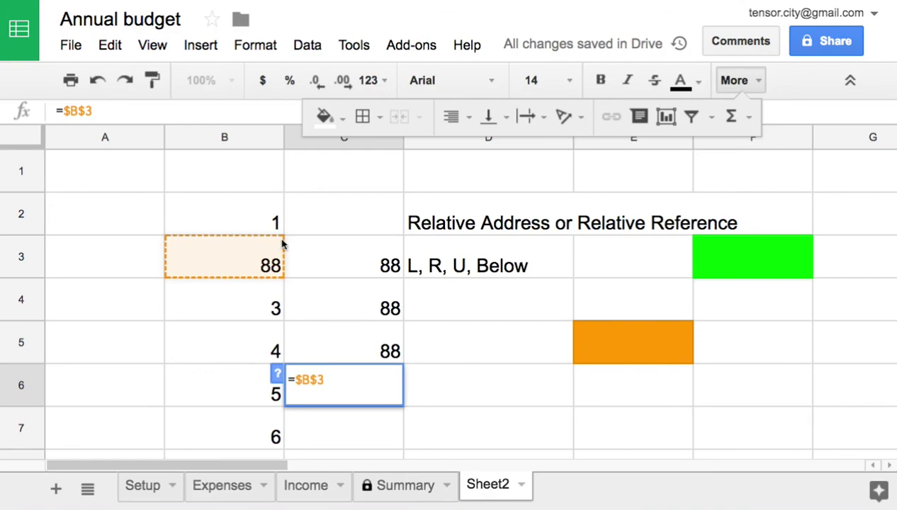